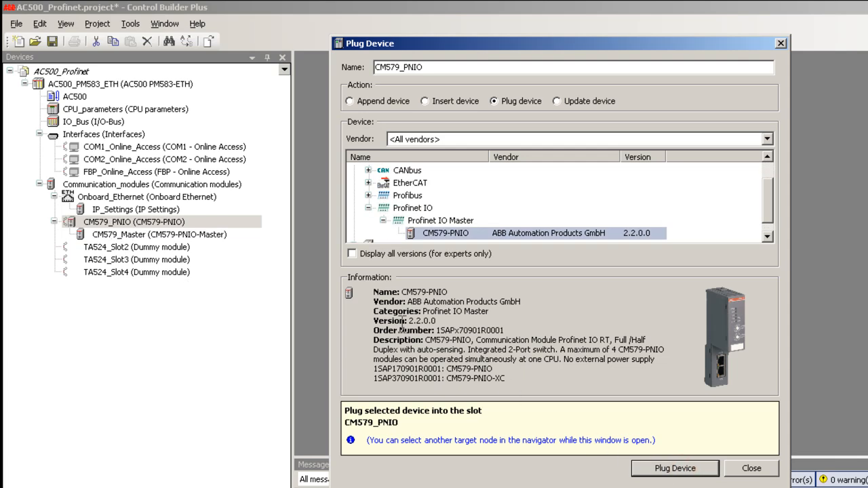
Step: Append a CI502-PNIO bus module as a Profinet IO slave under CM579_Master
left_click(214, 235)
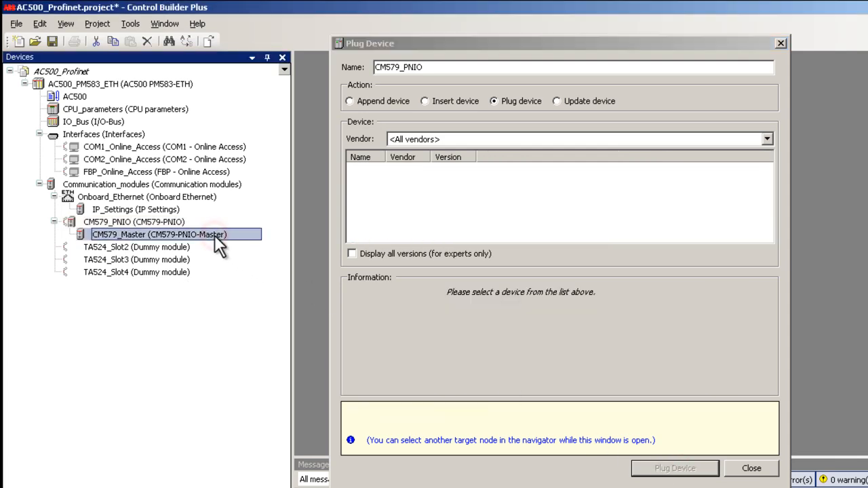
left_click(348, 101)
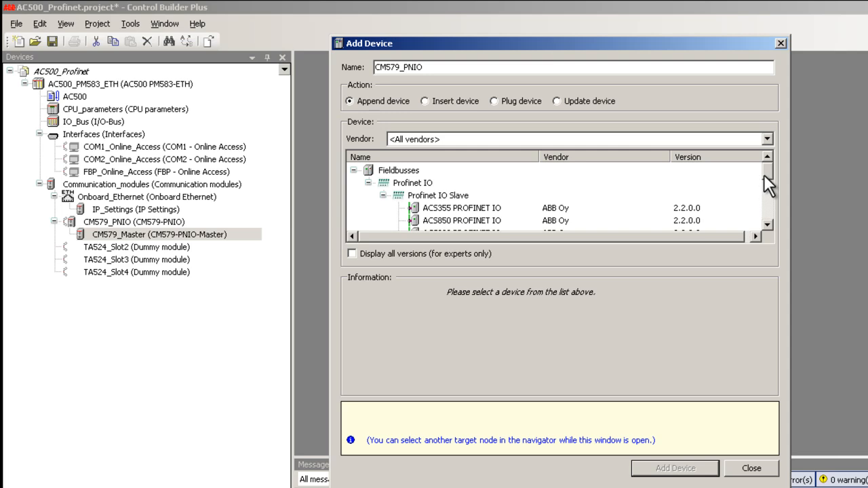
left_click_drag(765, 173, 765, 196)
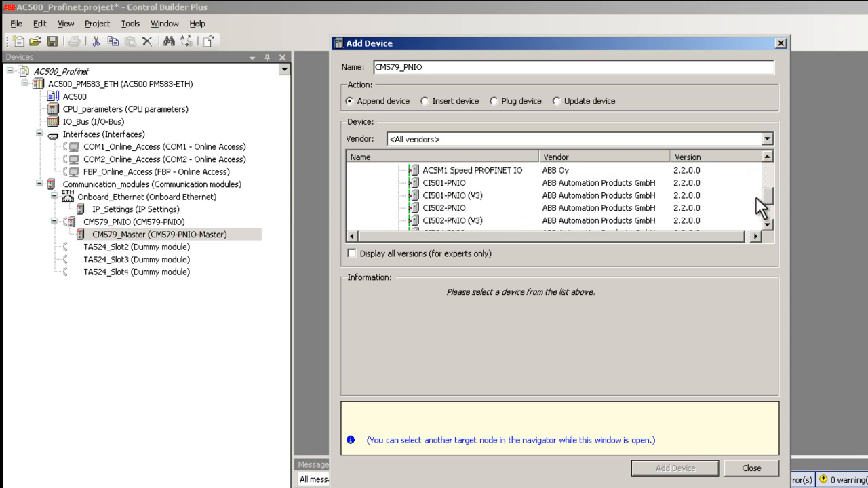
left_click(455, 204)
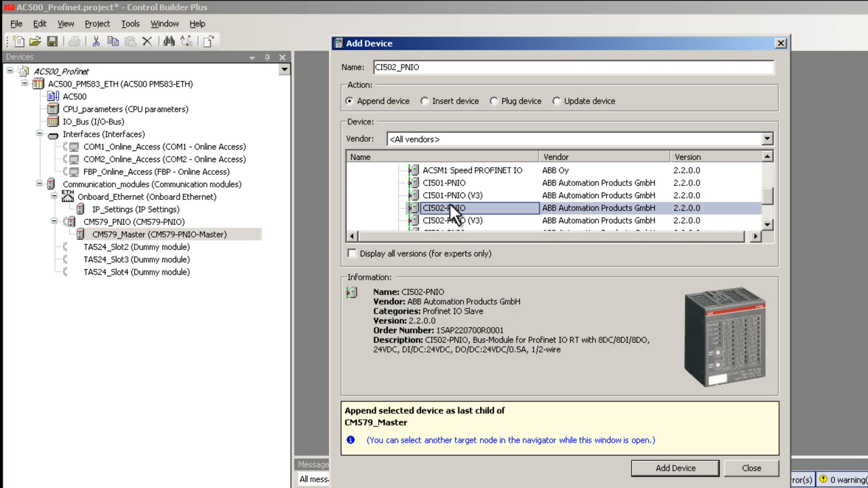
left_click(645, 466)
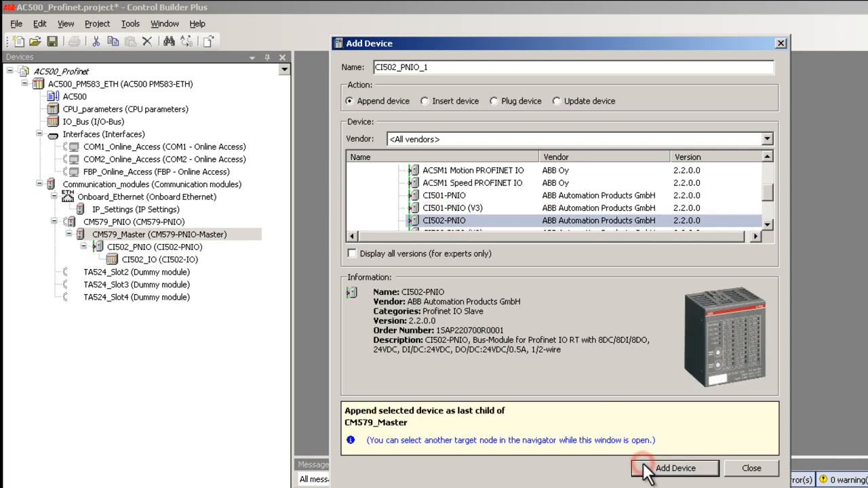
Step: Append a DI524 digital input module under CI502_PNIO and finish adding devices
left_click(189, 246)
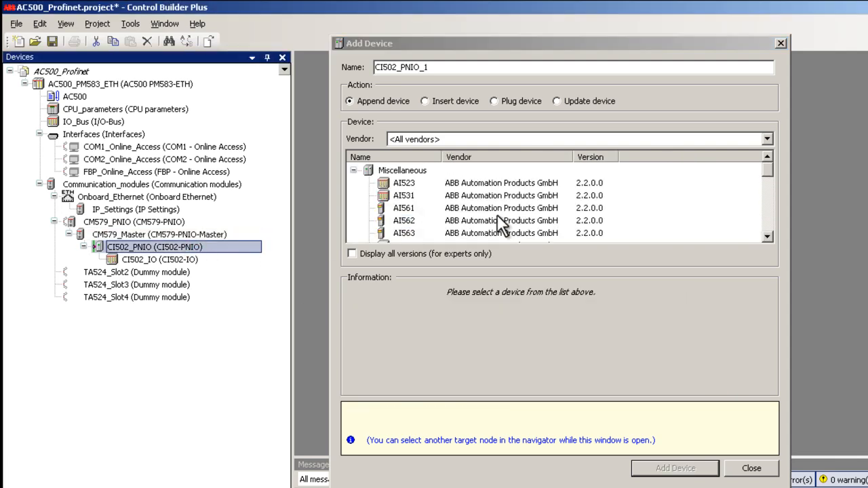
left_click_drag(767, 171, 768, 206)
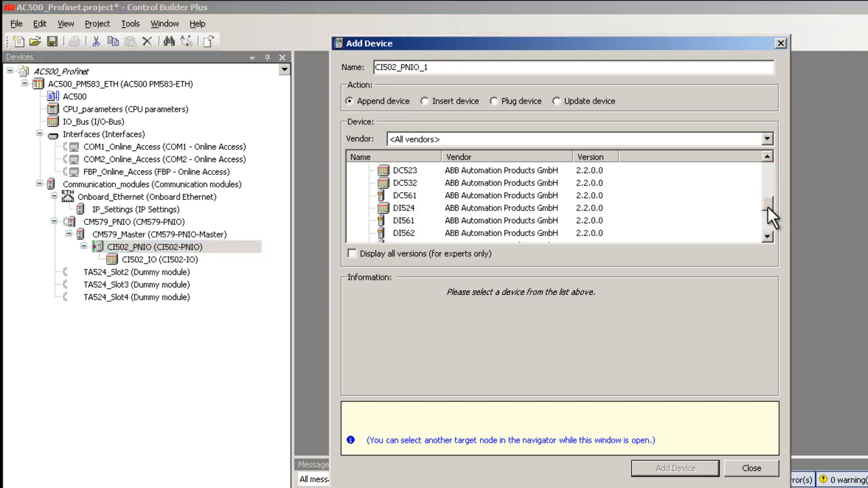
left_click(405, 208)
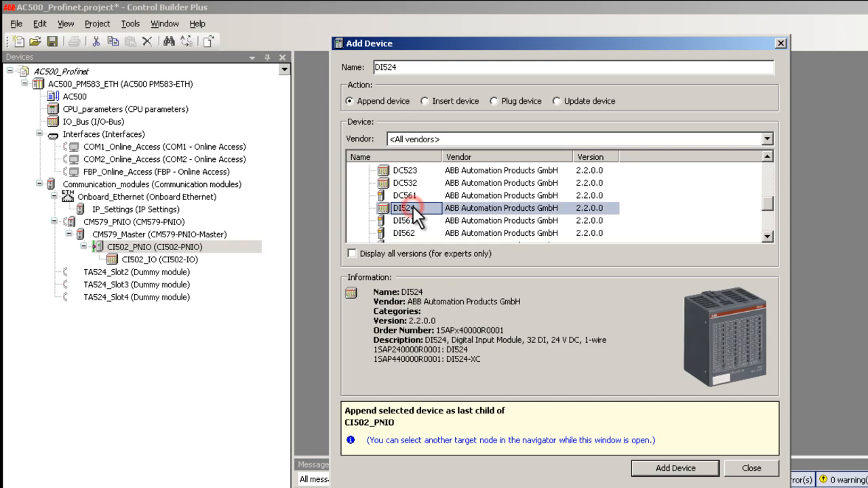
left_click(664, 468)
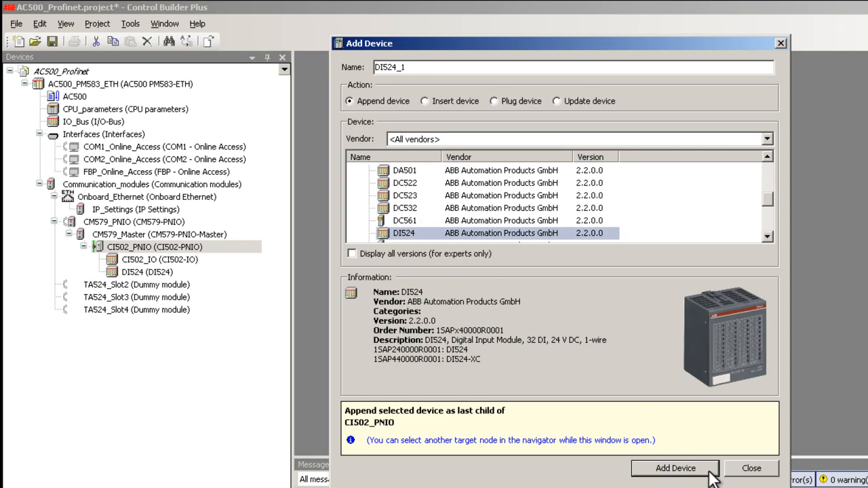
left_click(751, 468)
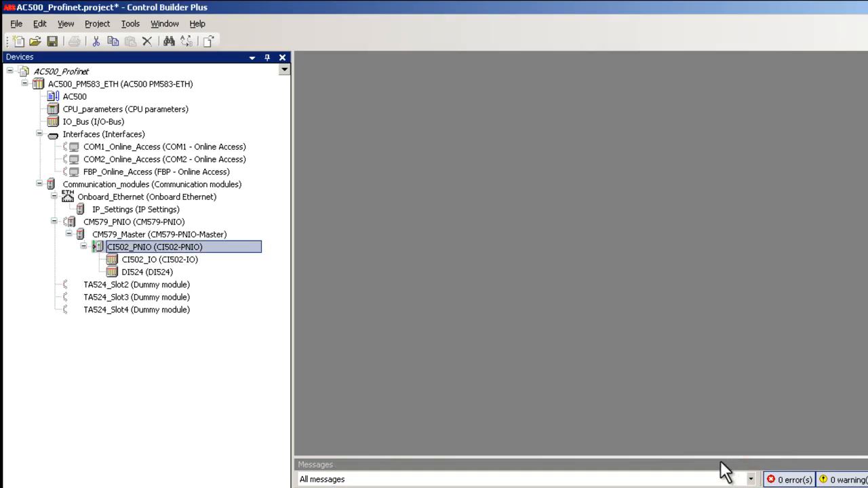
Step: Open the CM579_PNIO and CM579_Master configurations, and log in to the PLC from station name assignment through the AC500_TCP/IP channel
double_click(142, 222)
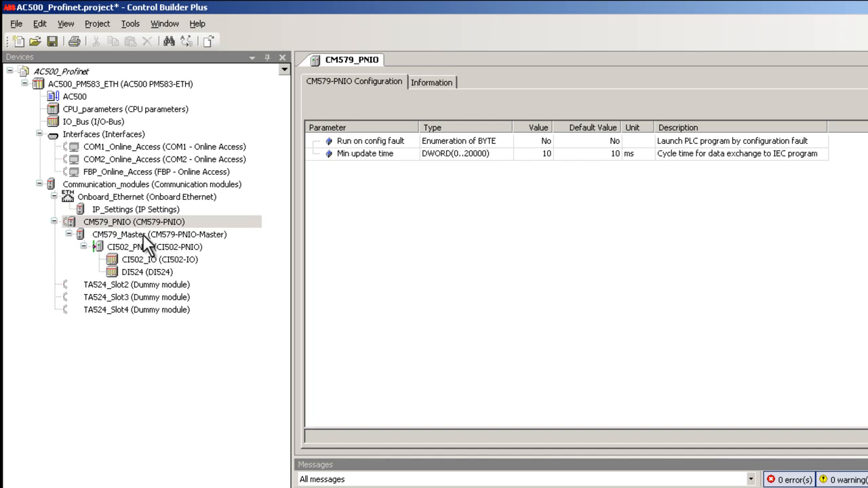
double_click(143, 234)
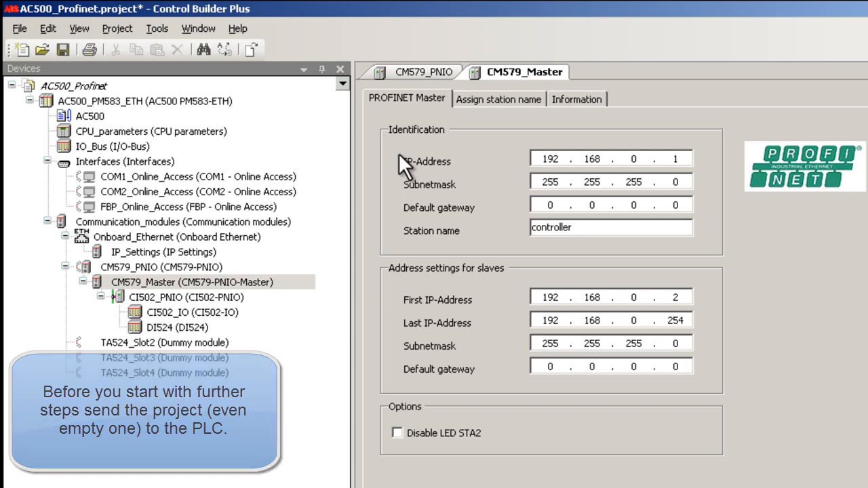
left_click(490, 100)
left_click(489, 141)
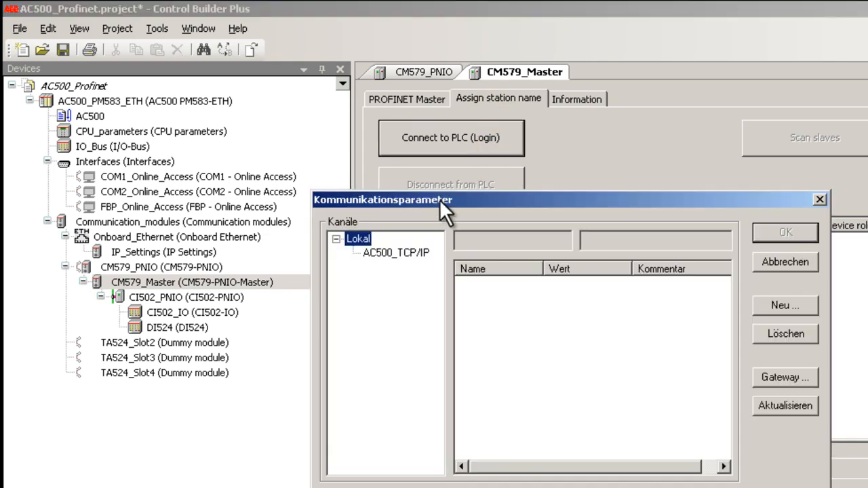
left_click(422, 257)
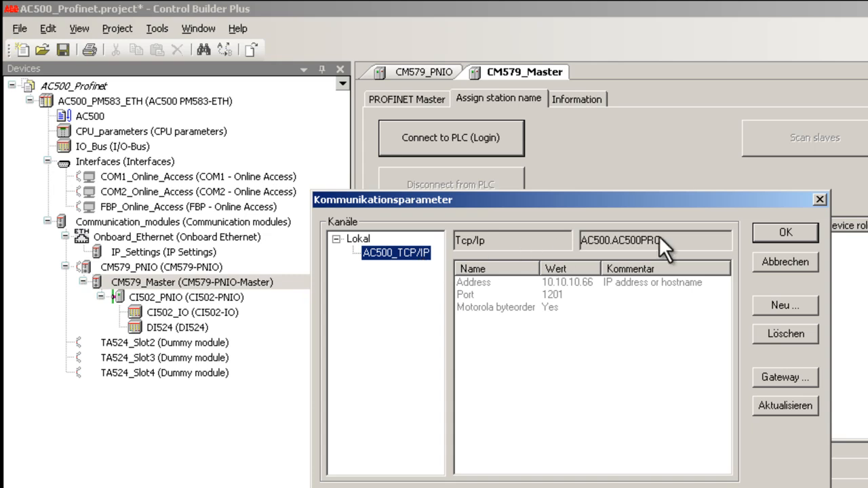
left_click(767, 234)
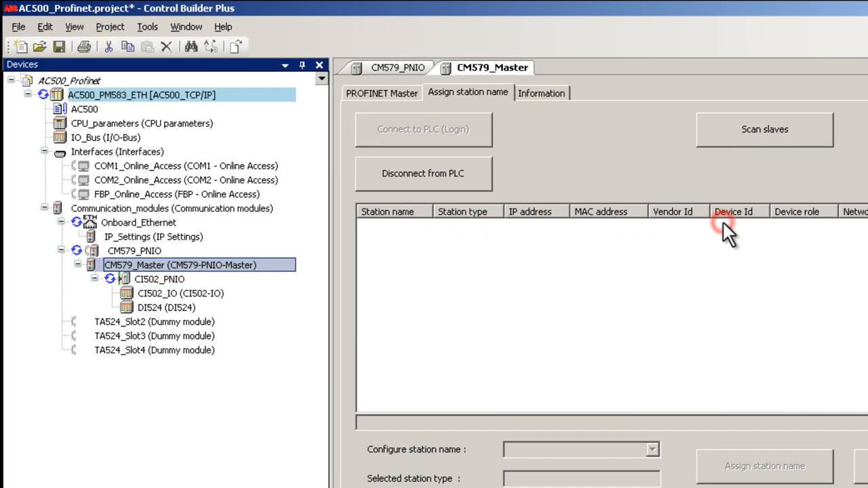
Step: Scan the bus for Profinet slaves, allowing the BusOn command, and select the detected slave to review its station name and IP settings
left_click(706, 137)
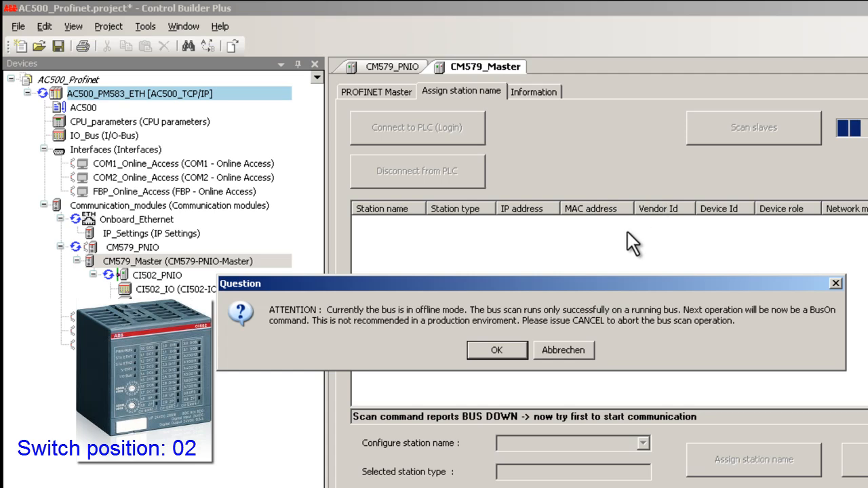
left_click(503, 355)
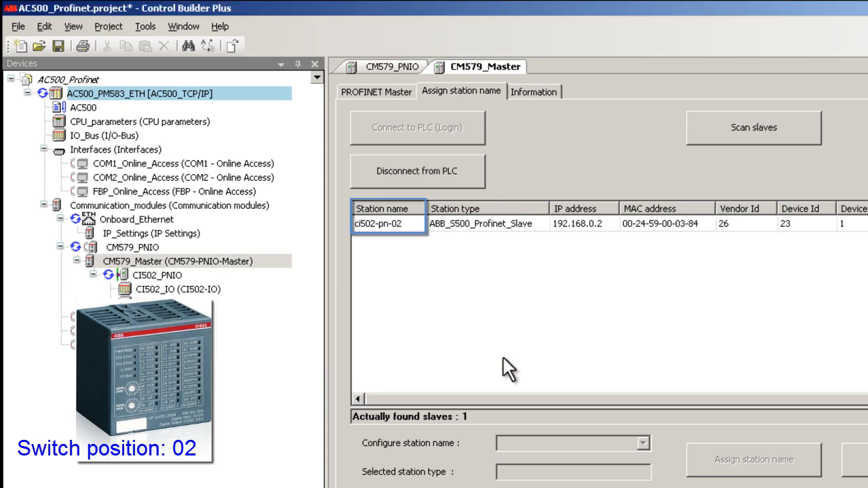
left_click(525, 226)
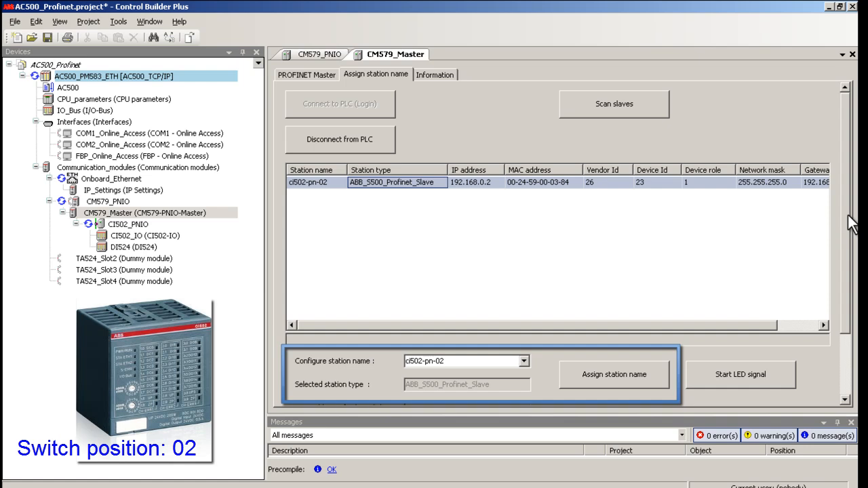
left_click_drag(847, 216, 842, 279)
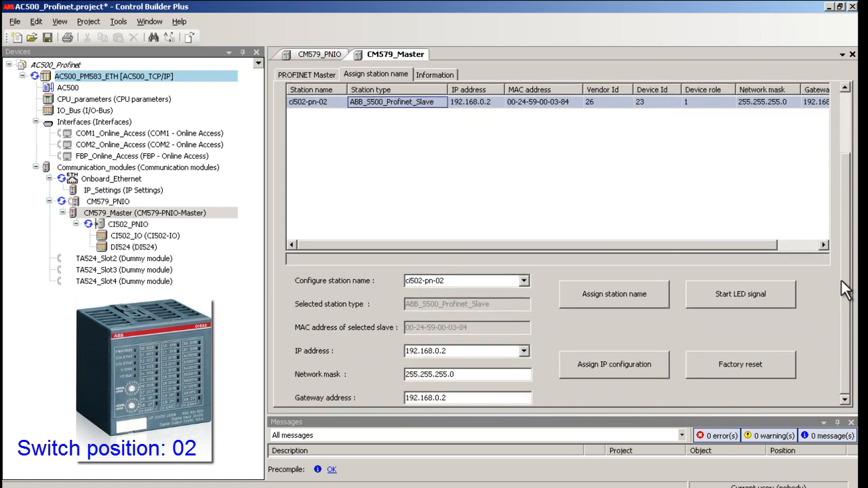
Step: Set the station name of the CI502_PNIO Profinet slave to ci502-pn-02
left_click(115, 224)
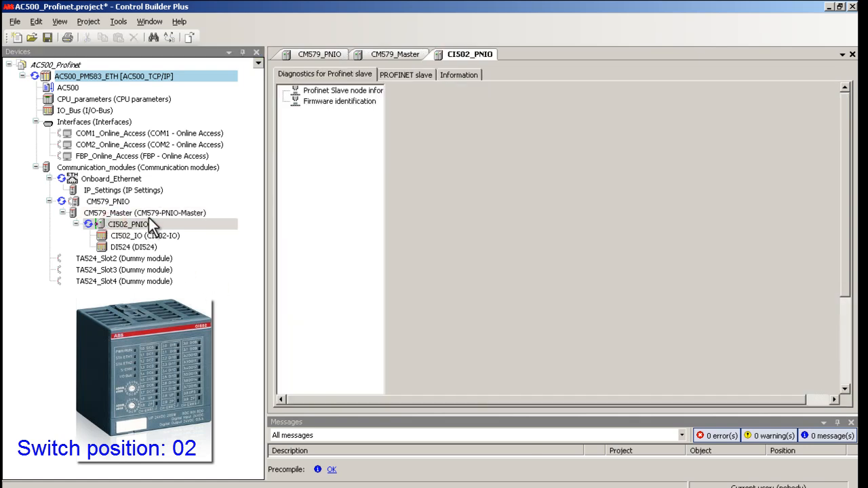
left_click(394, 75)
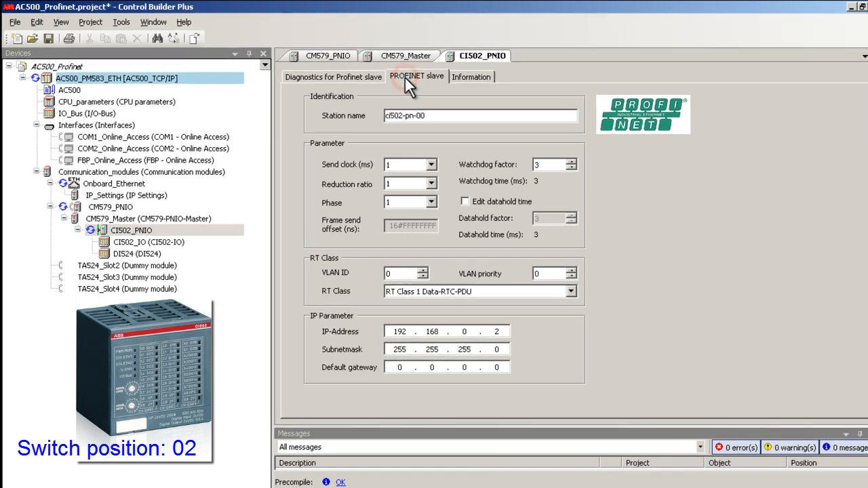
left_click(525, 139)
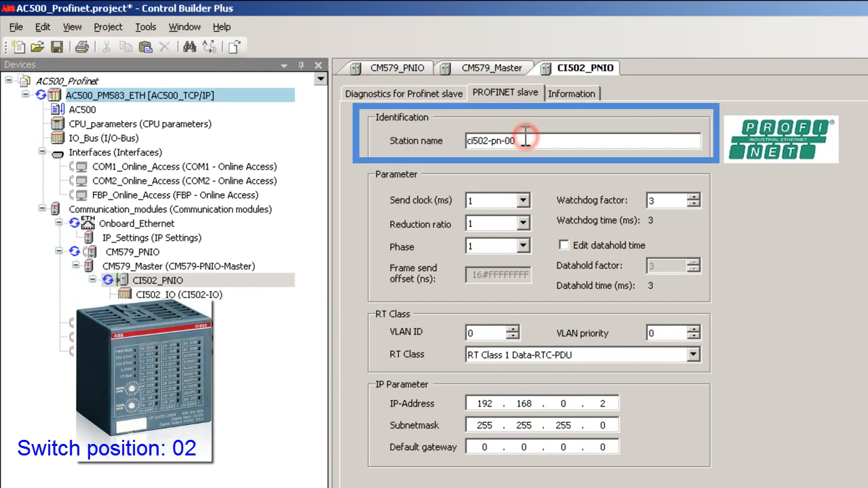
key("BackSpace")
type("2")
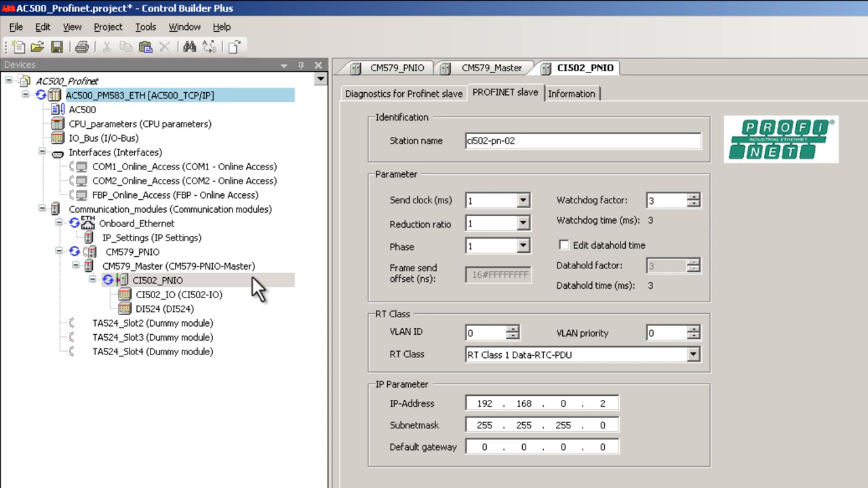
Step: Map a variable named CI502_O1 to Bit 0 of Output 1 in the CI502_IO I/O mapping
double_click(173, 293)
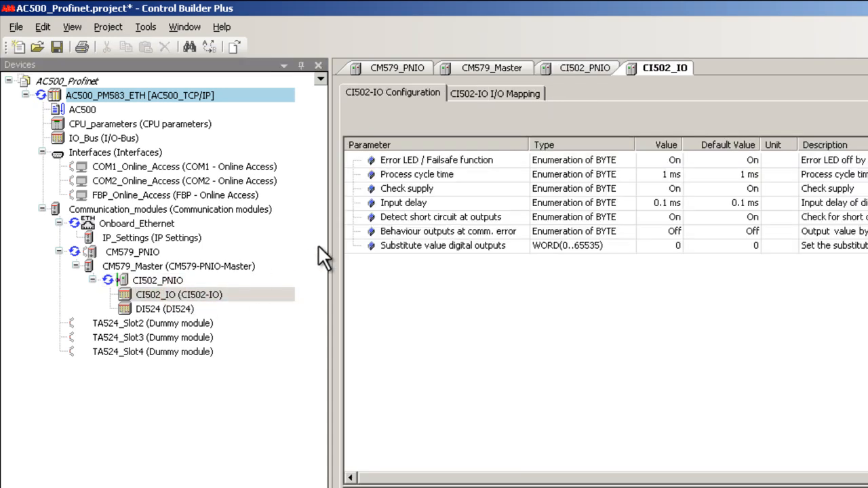
left_click(463, 93)
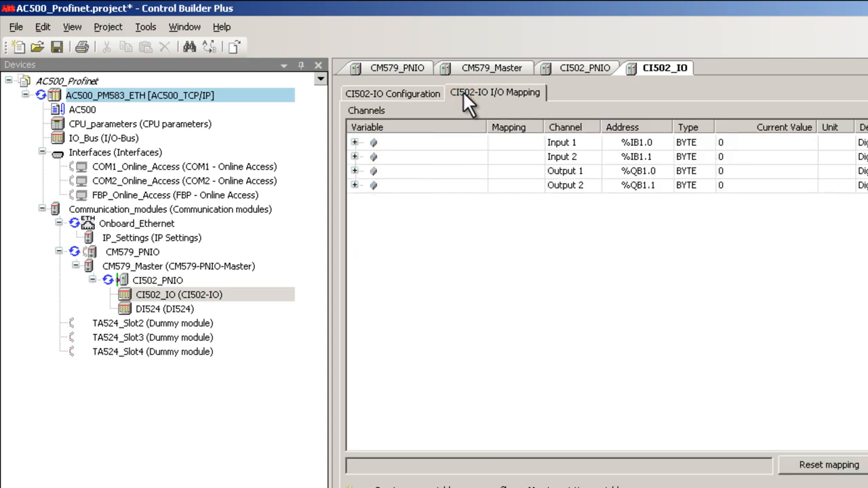
left_click(353, 171)
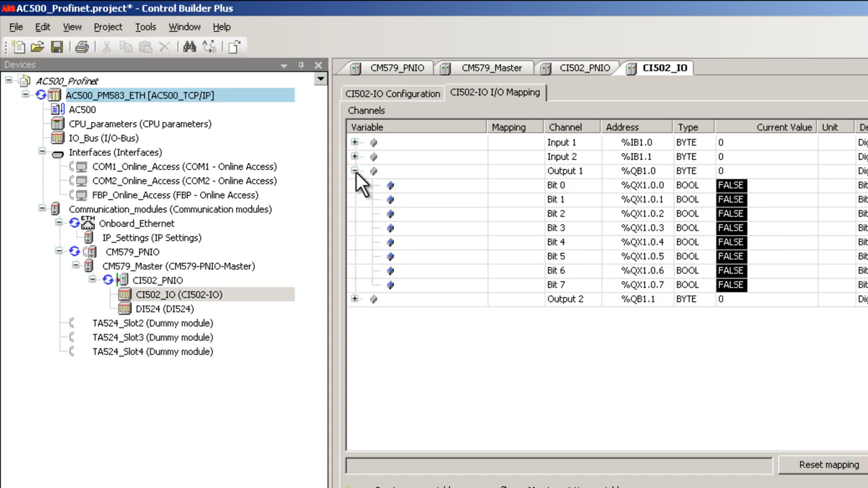
double_click(414, 184)
type("CI502_O1")
key("Return")
left_click(494, 186)
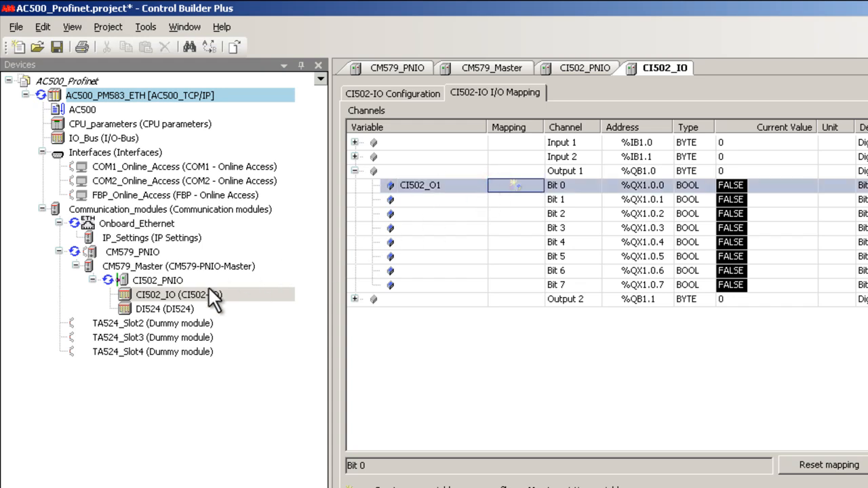
Step: Map a variable named DI524_I1 to Input 0 of the Inputs 0-7 byte in the DI524 I/O mapping
double_click(167, 309)
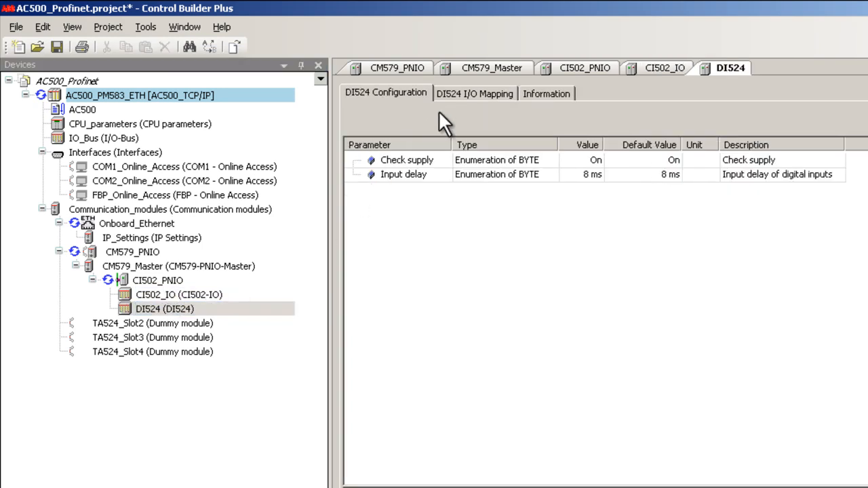
left_click(463, 94)
left_click(354, 142)
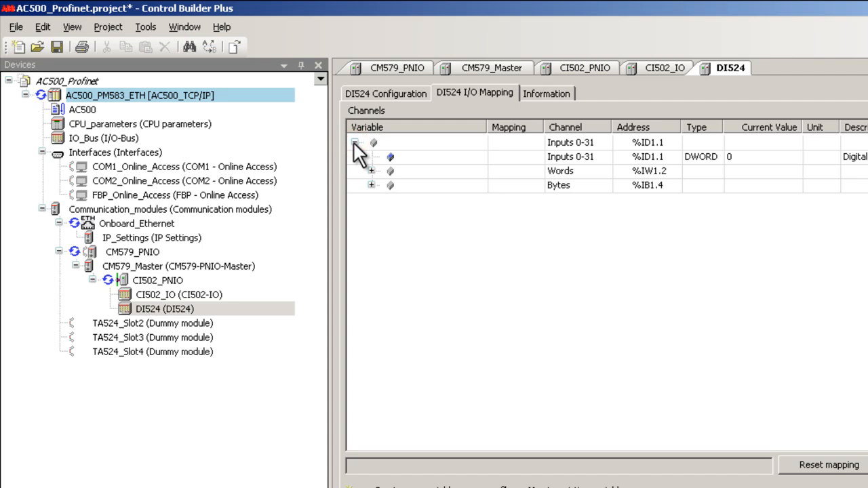
left_click(371, 185)
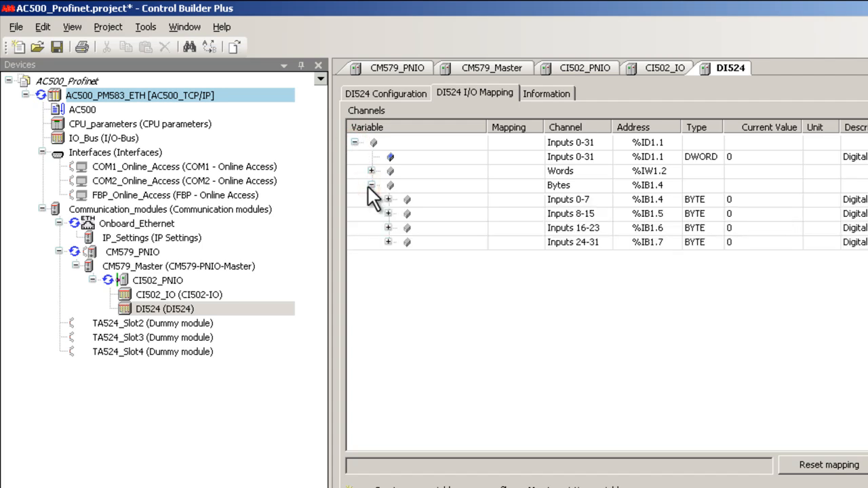
left_click(386, 199)
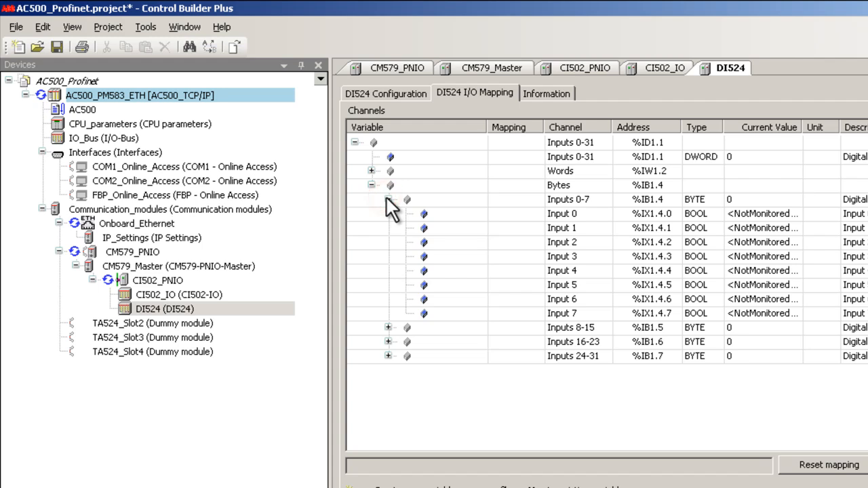
double_click(473, 211)
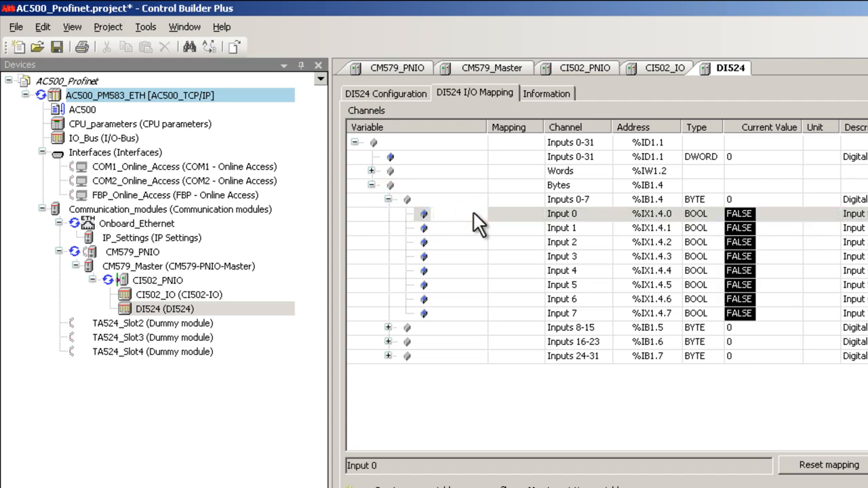
type("DI524_I1")
key("Return")
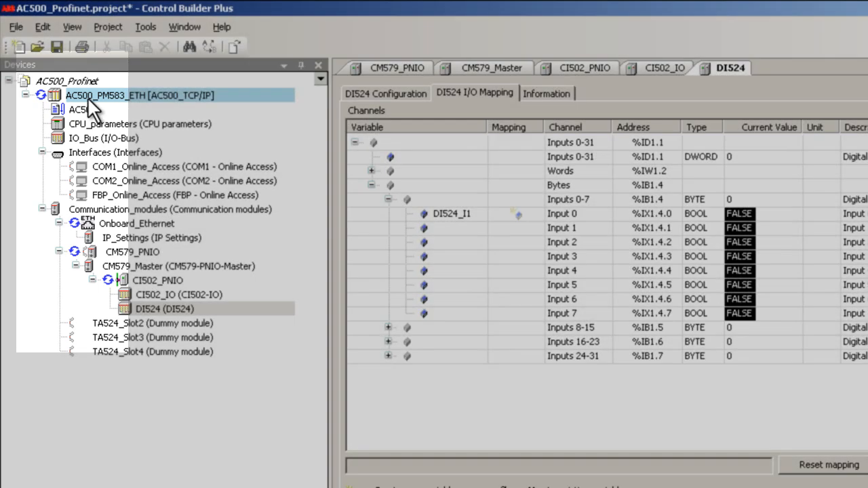
Step: Log the AC500_PM583_ETH controller out of its online connection
right_click(80, 95)
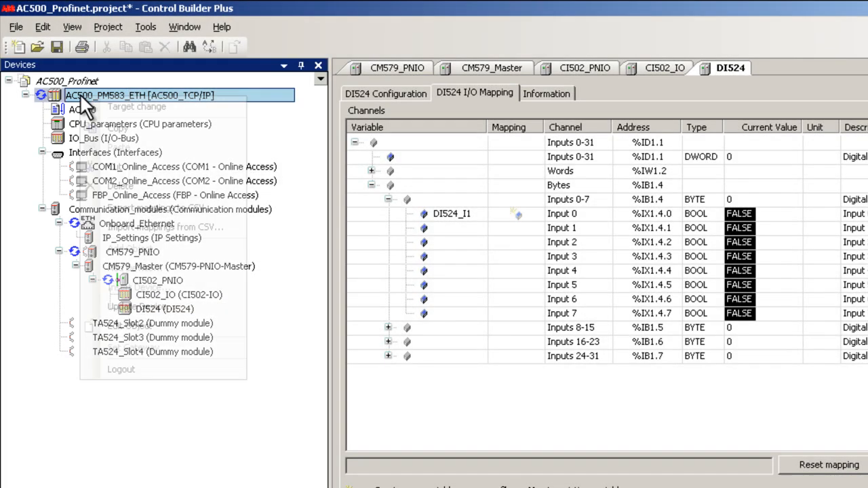
left_click(148, 367)
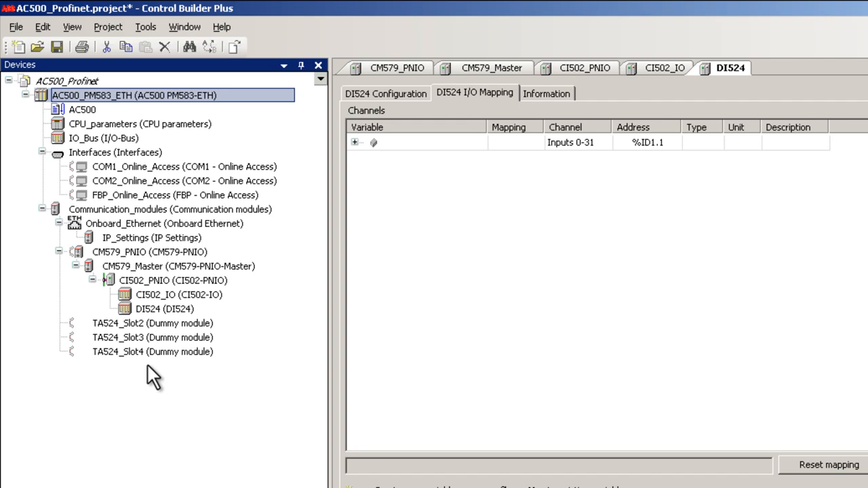
Step: Open the AC500 program in CoDeSys with updated configuration data, accepting that the next login requires a download
double_click(85, 110)
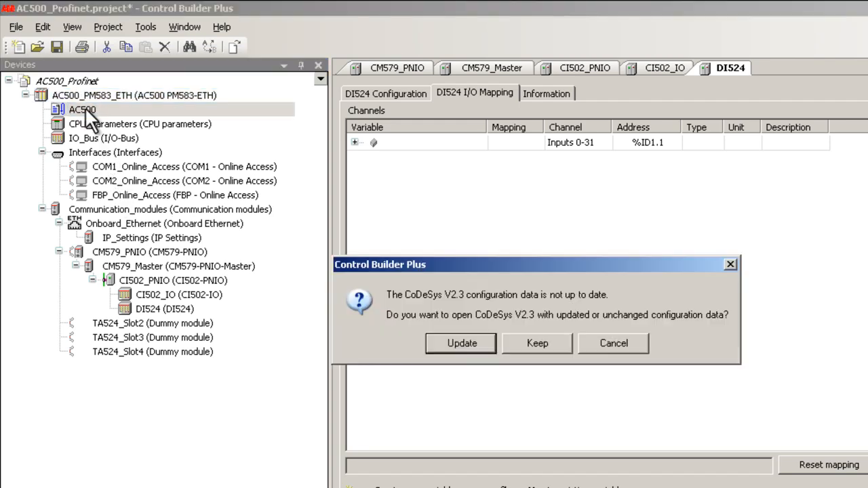
left_click(434, 340)
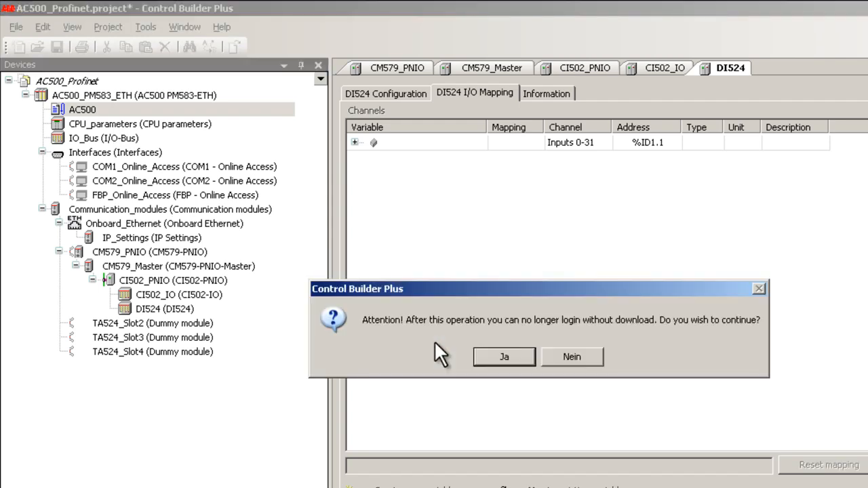
left_click(489, 358)
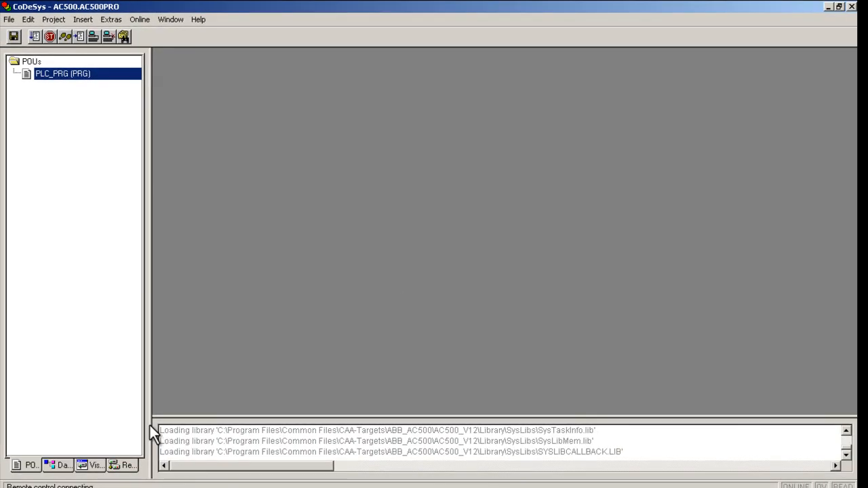
Step: Examine the global variable declarations of CI502_IO_Module_Mapping and DI524_Module_Mapping side by side under the CI502_PNIO resources
left_click(126, 466)
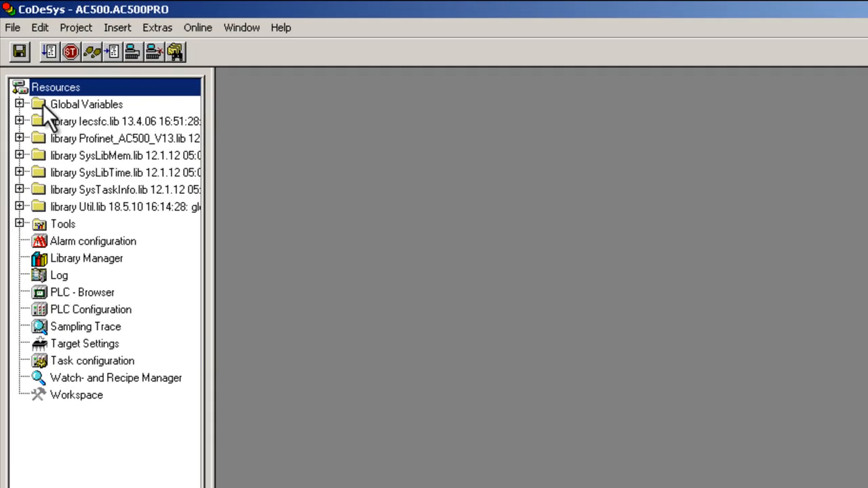
left_click(21, 111)
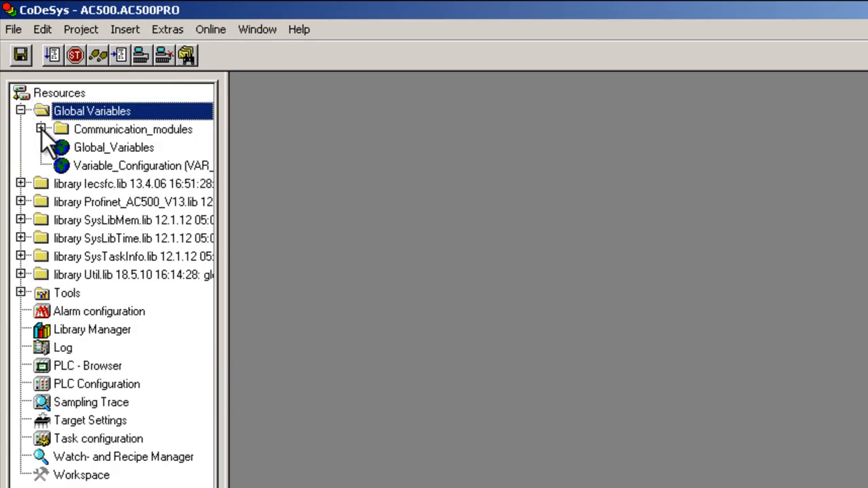
left_click(41, 129)
left_click(61, 146)
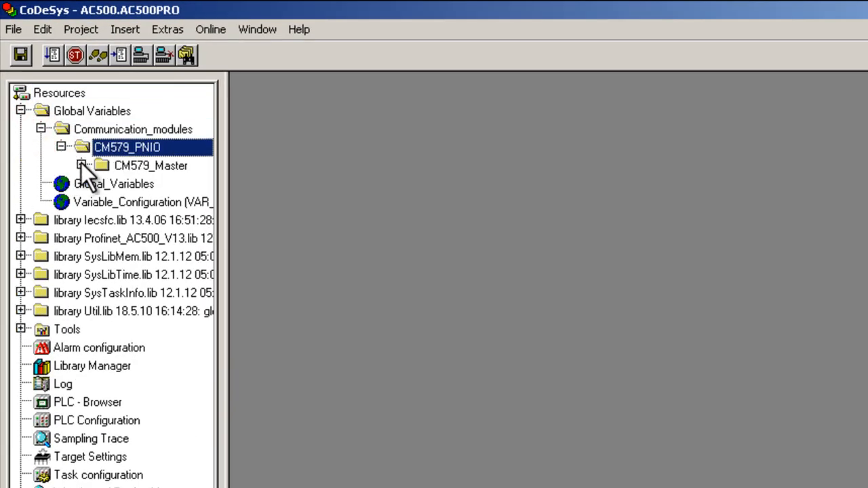
left_click(80, 164)
left_click(102, 183)
left_click_drag(222, 221, 341, 223)
double_click(294, 200)
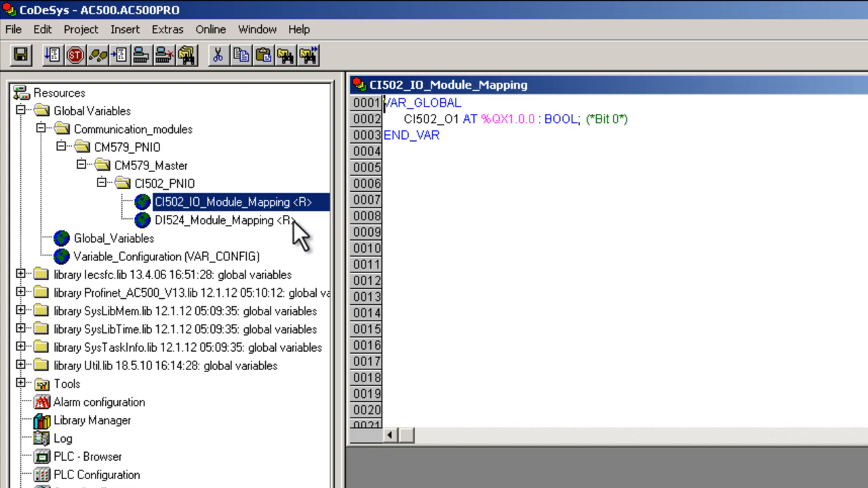
double_click(294, 221)
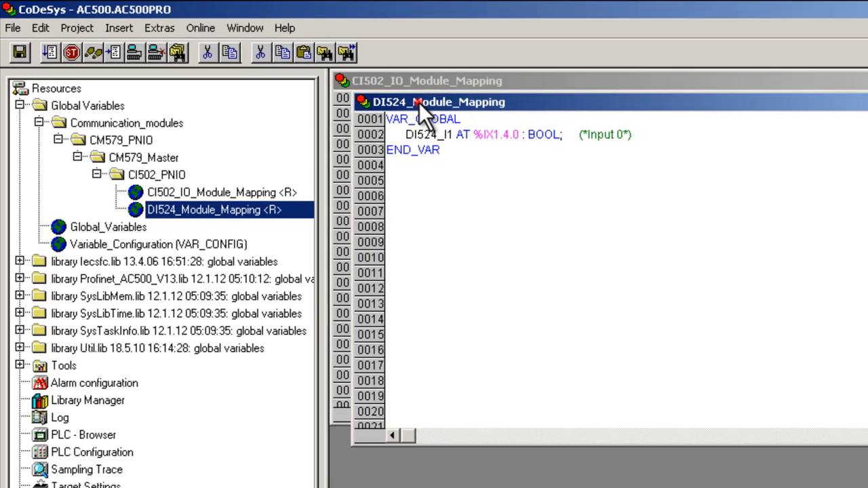
left_click_drag(420, 104, 478, 190)
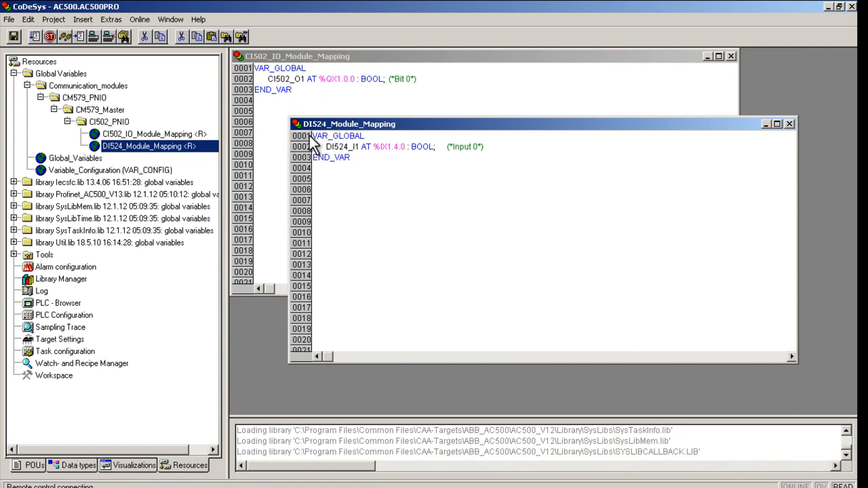
Step: Open the PLC_PRG program containing the assignment CI502_O1:=DI524_I1;
left_click(34, 466)
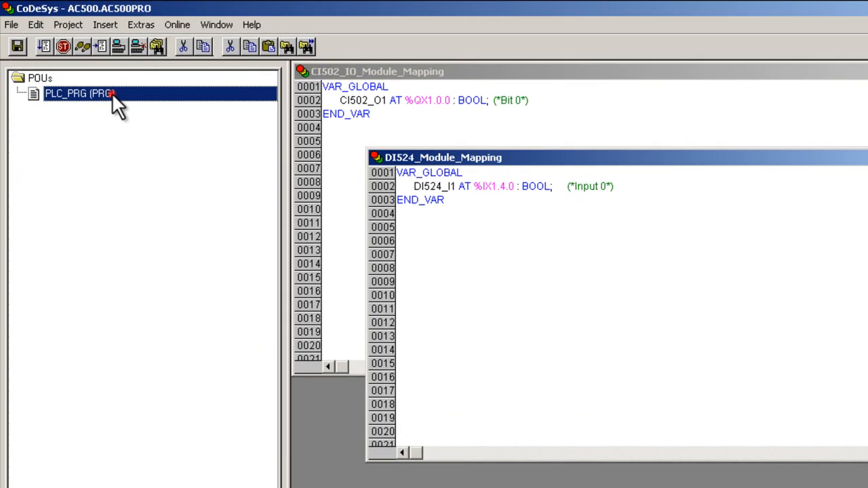
double_click(89, 74)
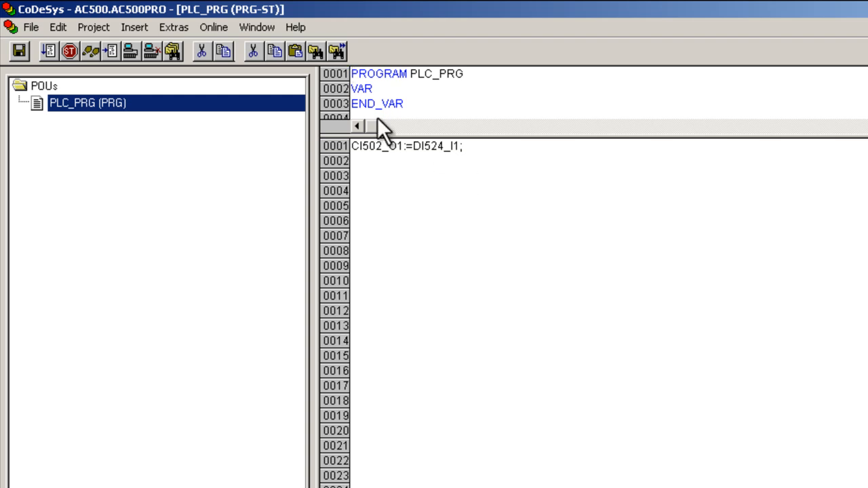
Step: Log in to the PLC with a download of the new program and run it
left_click(214, 28)
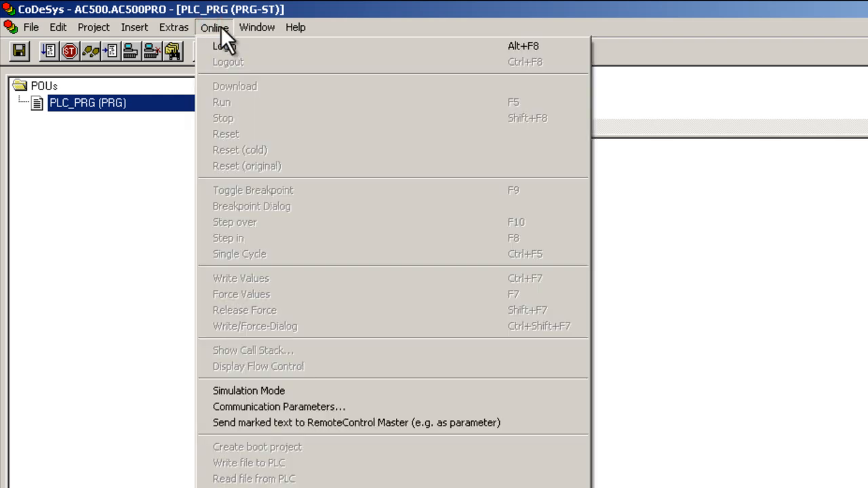
left_click(244, 46)
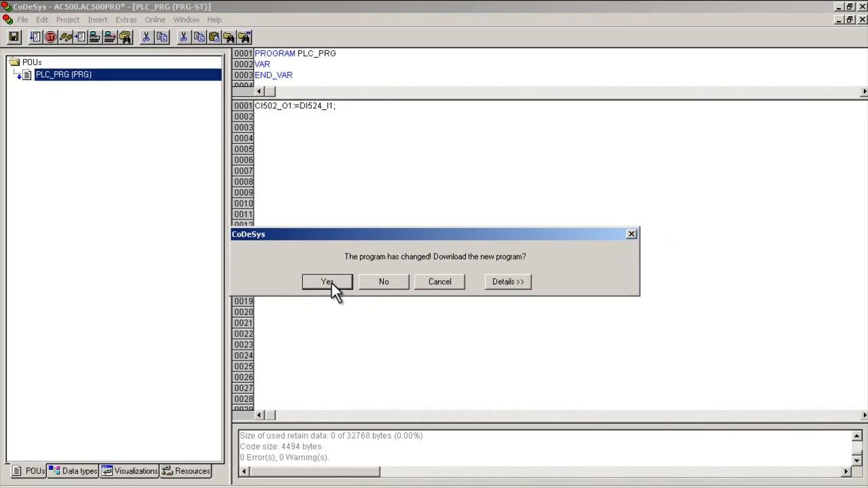
left_click(451, 388)
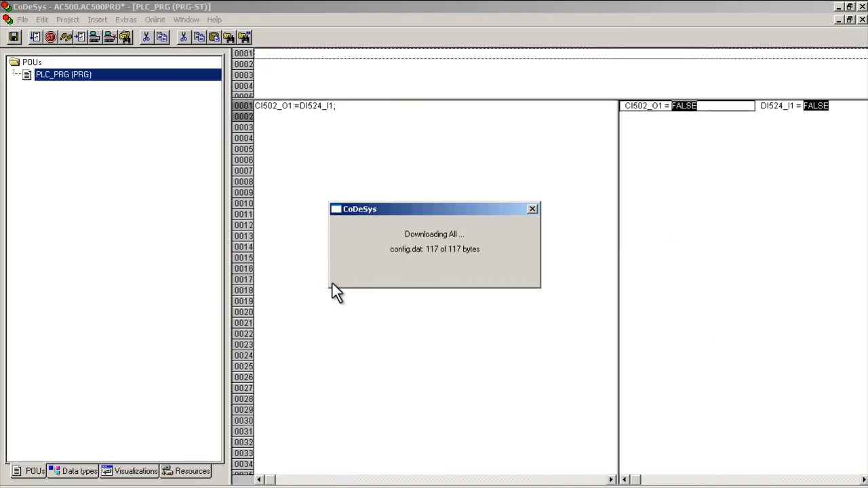
left_click(151, 20)
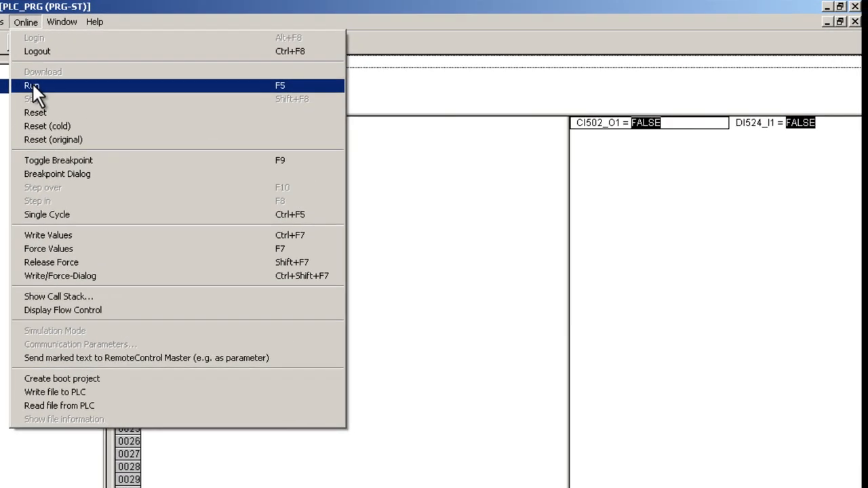
left_click(161, 74)
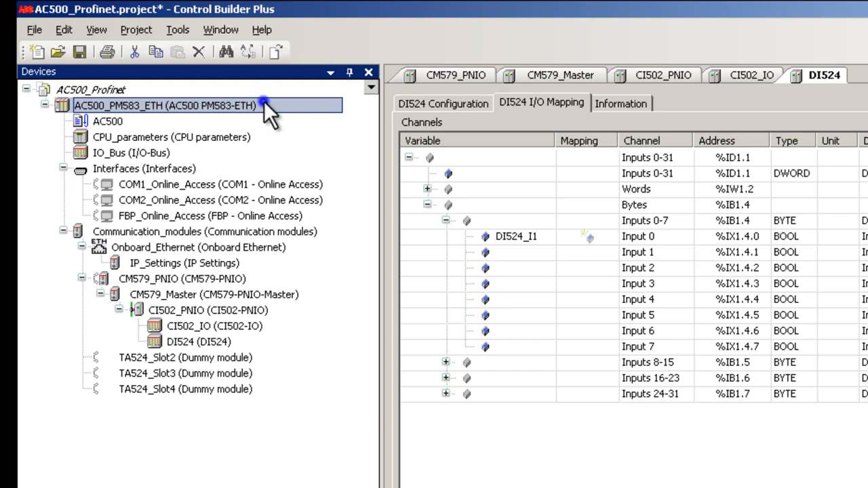
Step: Switch to Control Builder Plus, log in to AC500_PM583_ETH and examine the Profinet diagnostics of CM579_PNIO and CI502_PNIO
right_click(264, 101)
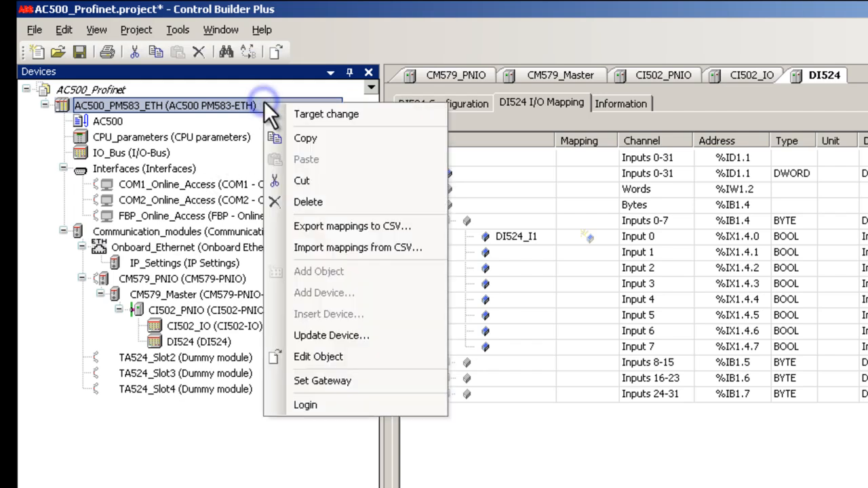
left_click(333, 408)
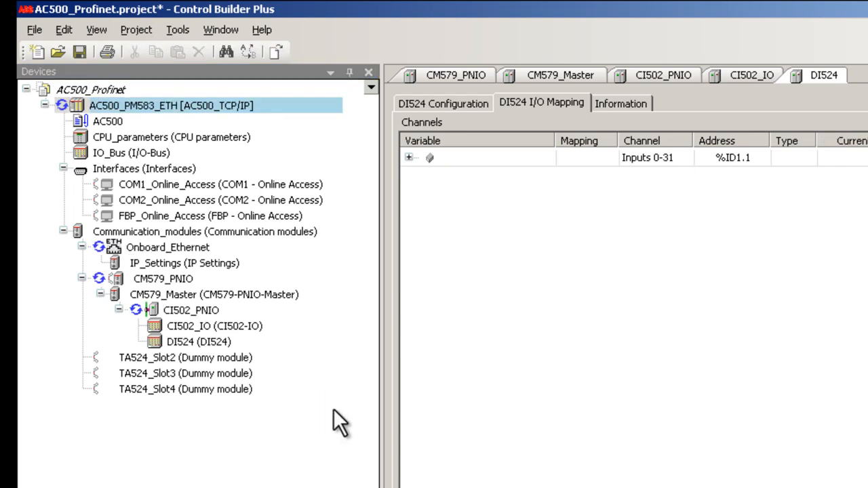
left_click(441, 75)
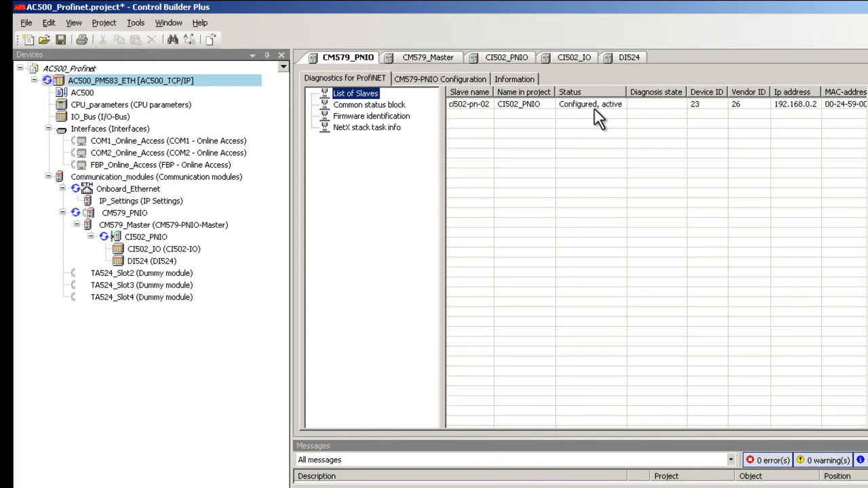
left_click(505, 56)
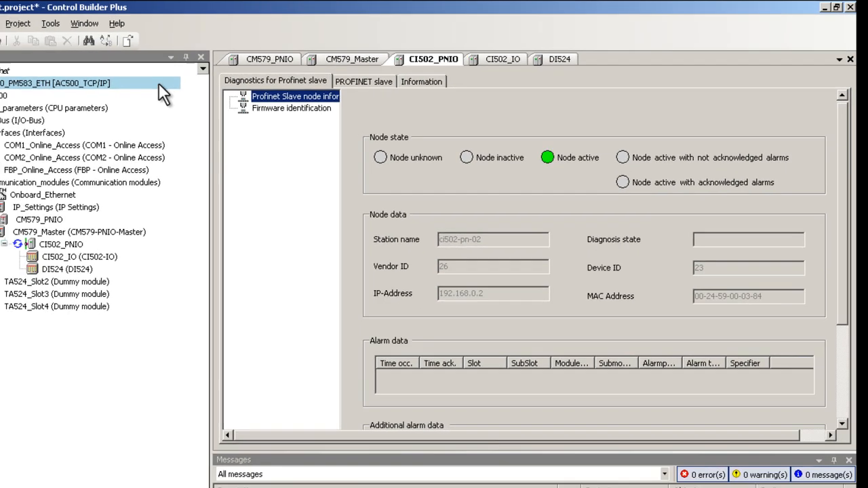
Step: Log out of the AC500_PM583_ETH controller after the Profinet slave diagnostics
right_click(118, 89)
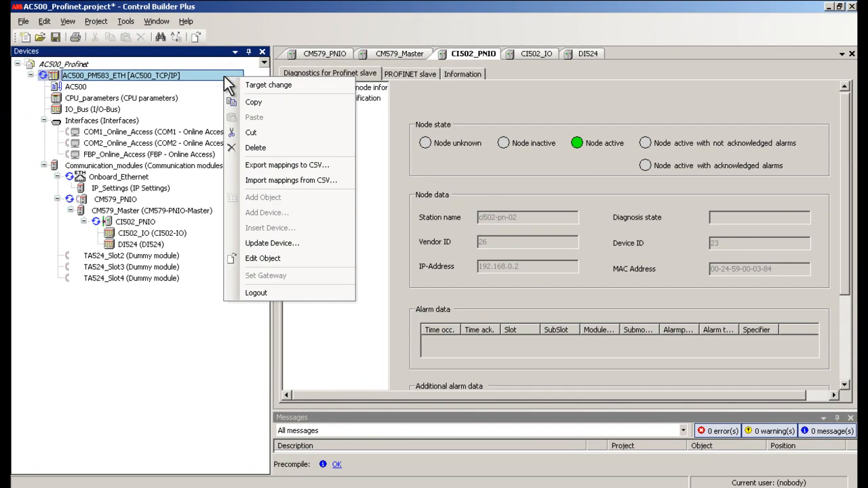
left_click(251, 290)
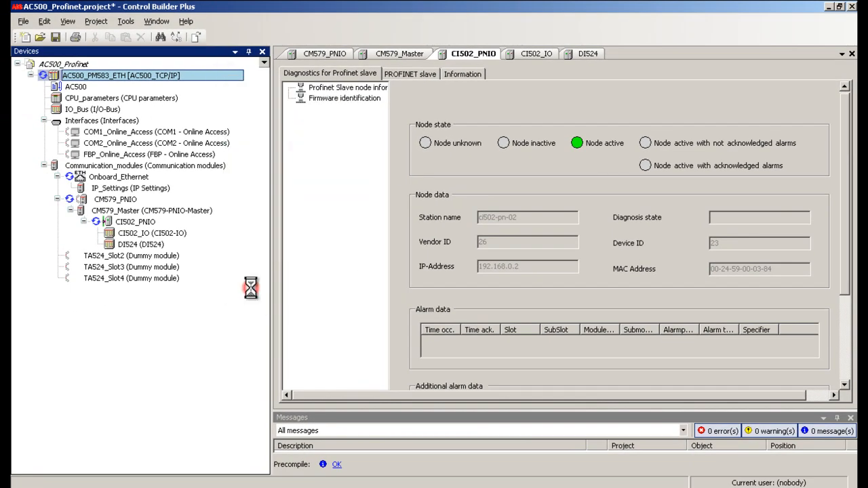